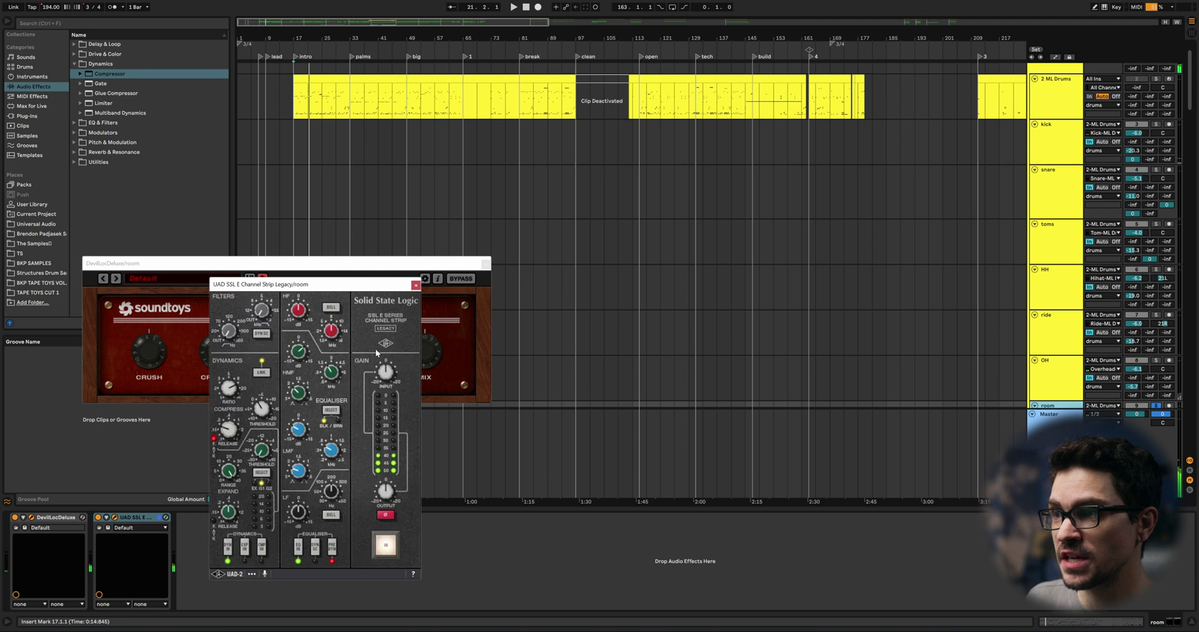
Bring the Devil-Loc window to the front and play the room track with Devil-Loc and the SSL channel strip bypassed
click(153, 264)
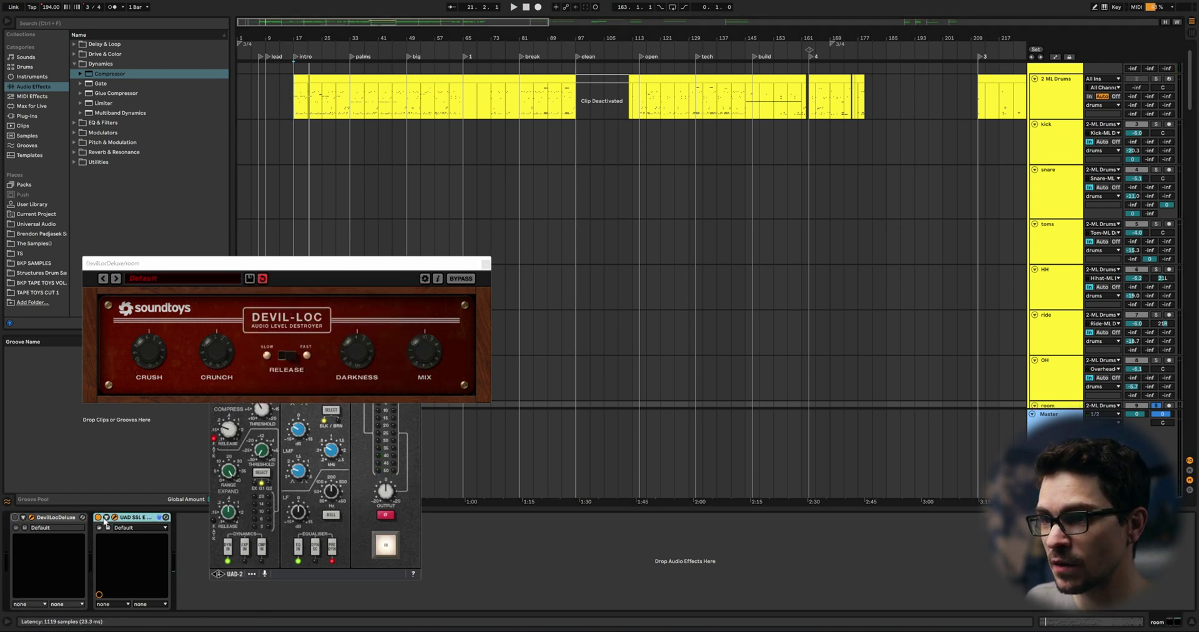
key(space)
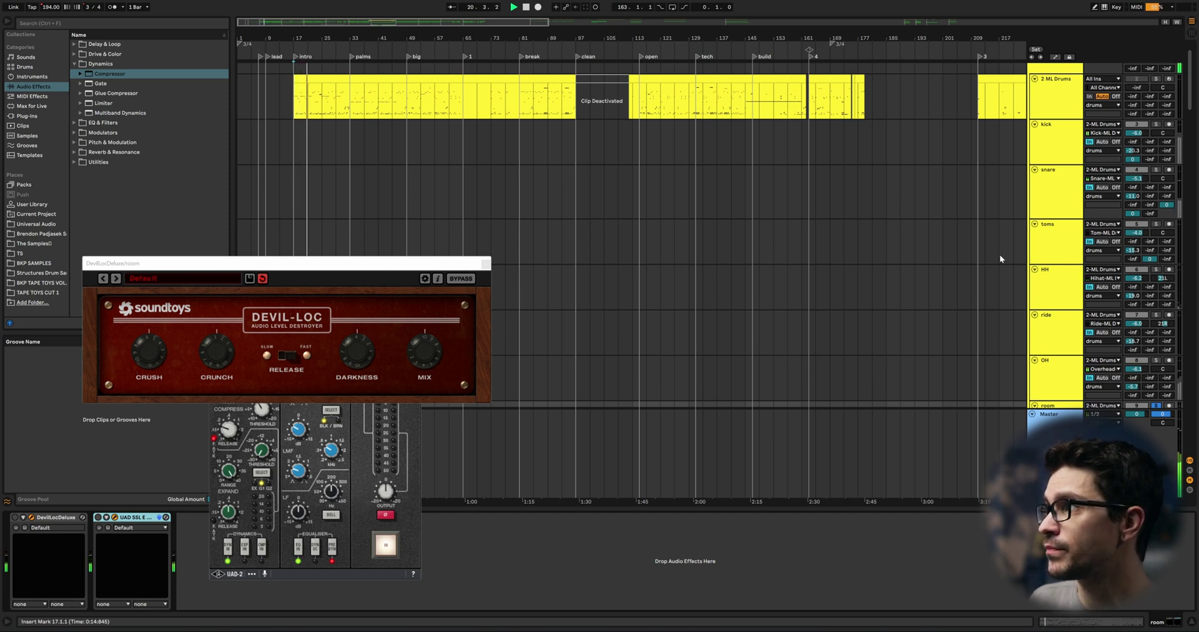
Open the ML Drums instrument on the drum track and show its mixer with the individual drum channels
click(107, 499)
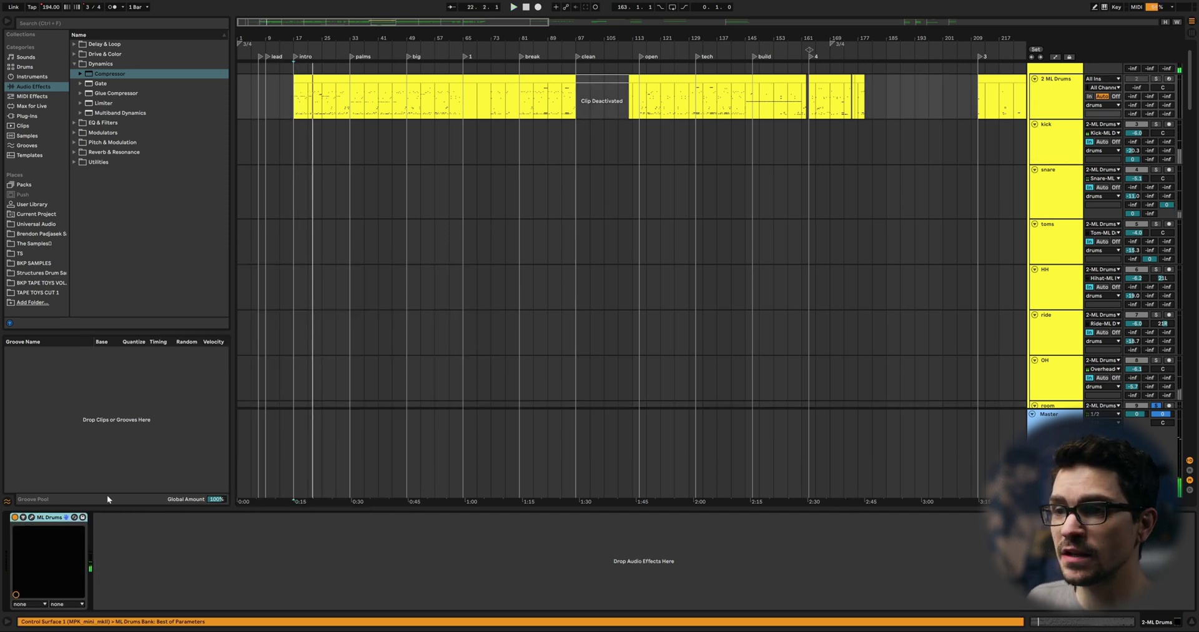
click(32, 517)
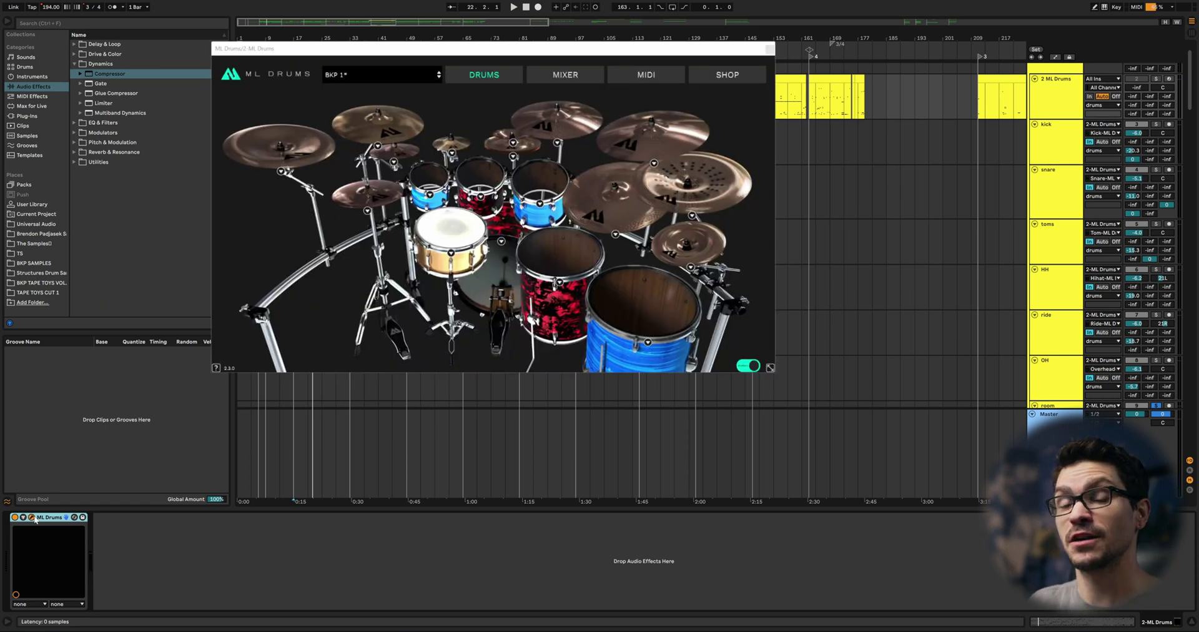
click(583, 79)
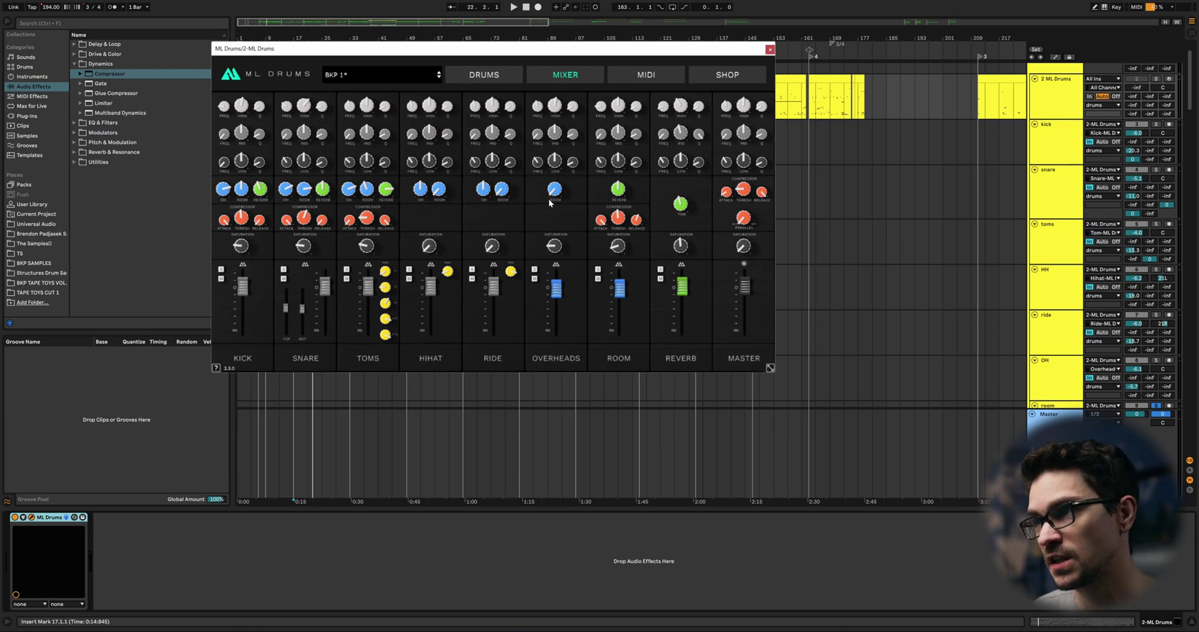
Return to the room track, switch DevilLocDeluxe on while listening, and hide the floating plug-in windows
click(1062, 406)
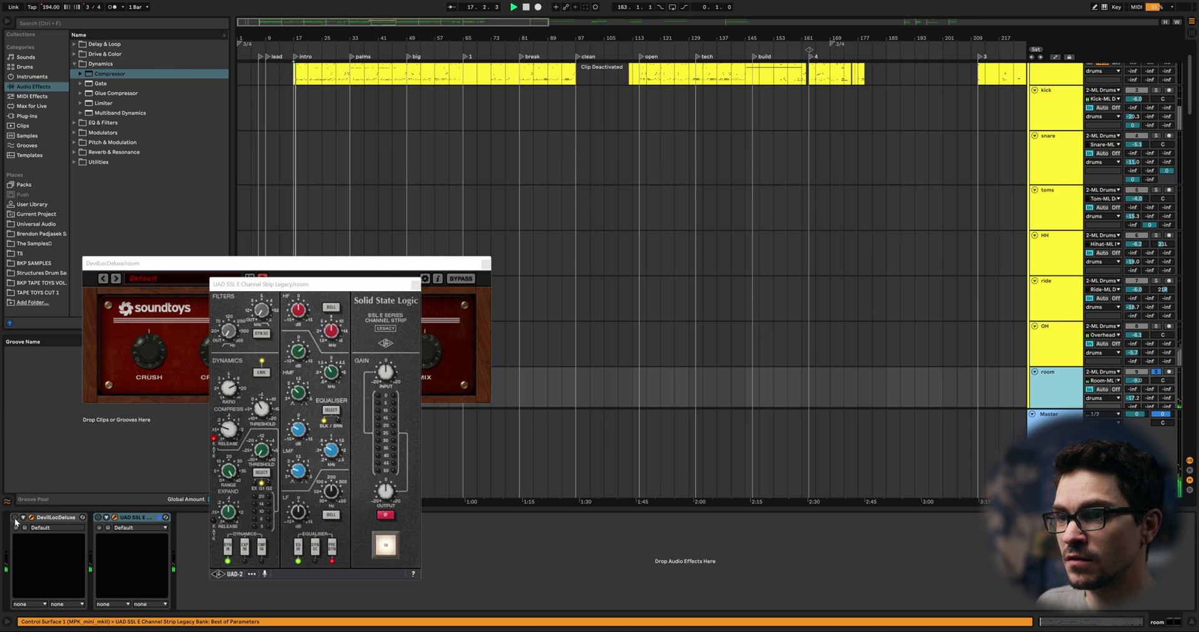
click(15, 518)
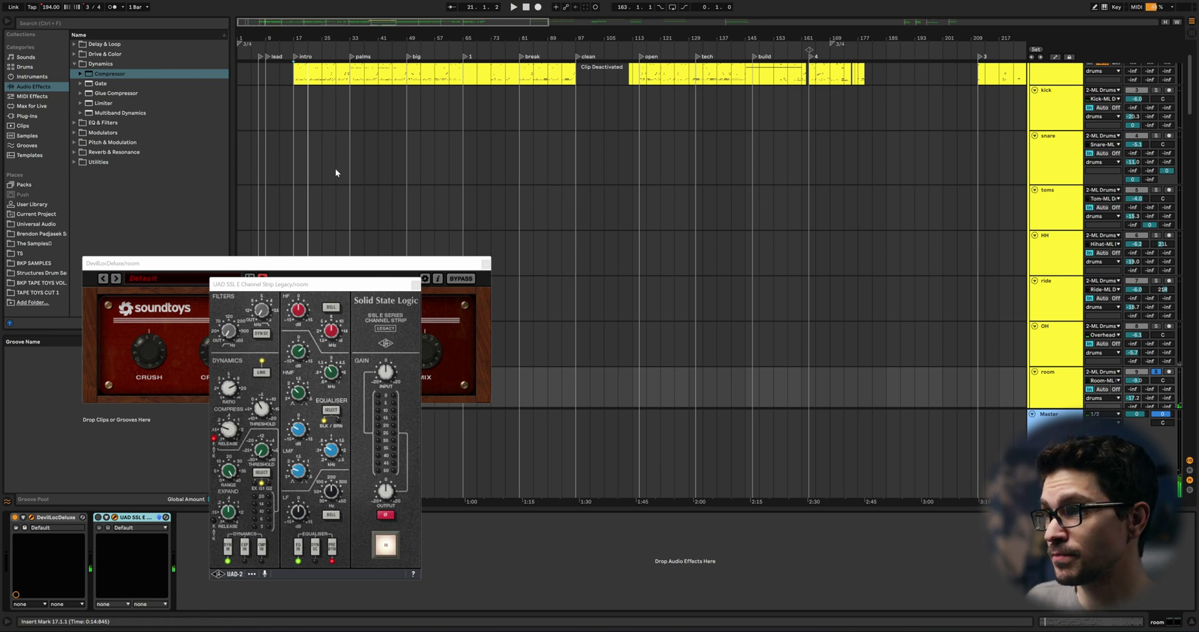
key(ctrl+alt+p)
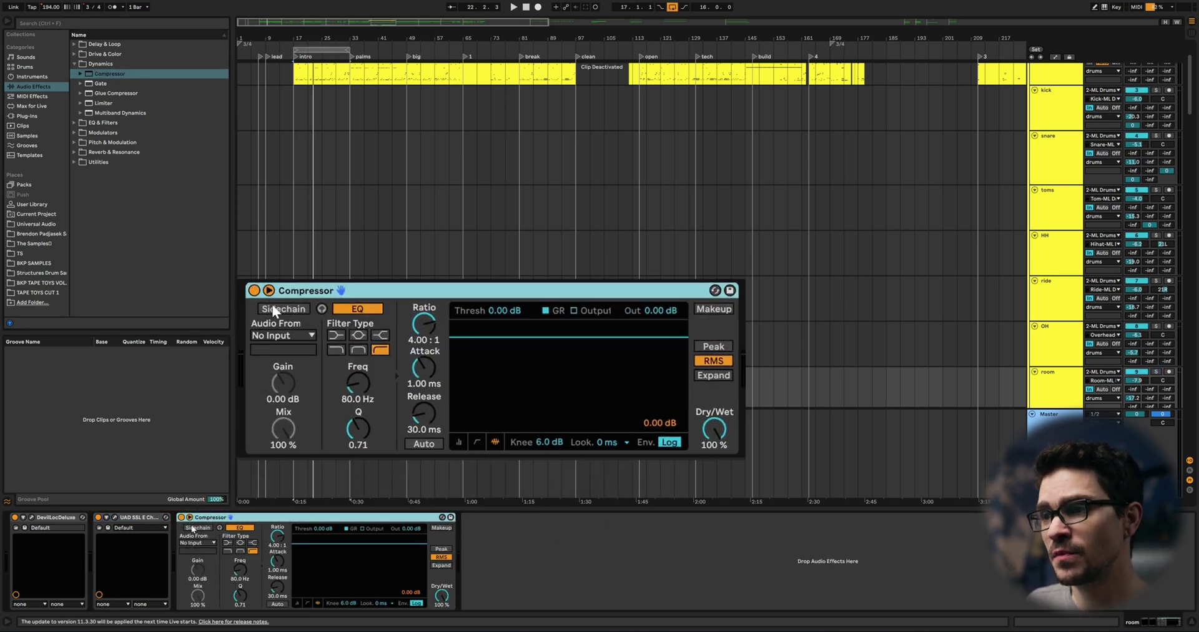
Enable the sidechain on the room track's Compressor and choose snare, Post FX as its audio source
click(196, 528)
click(198, 543)
scroll(199, 270, up, 2)
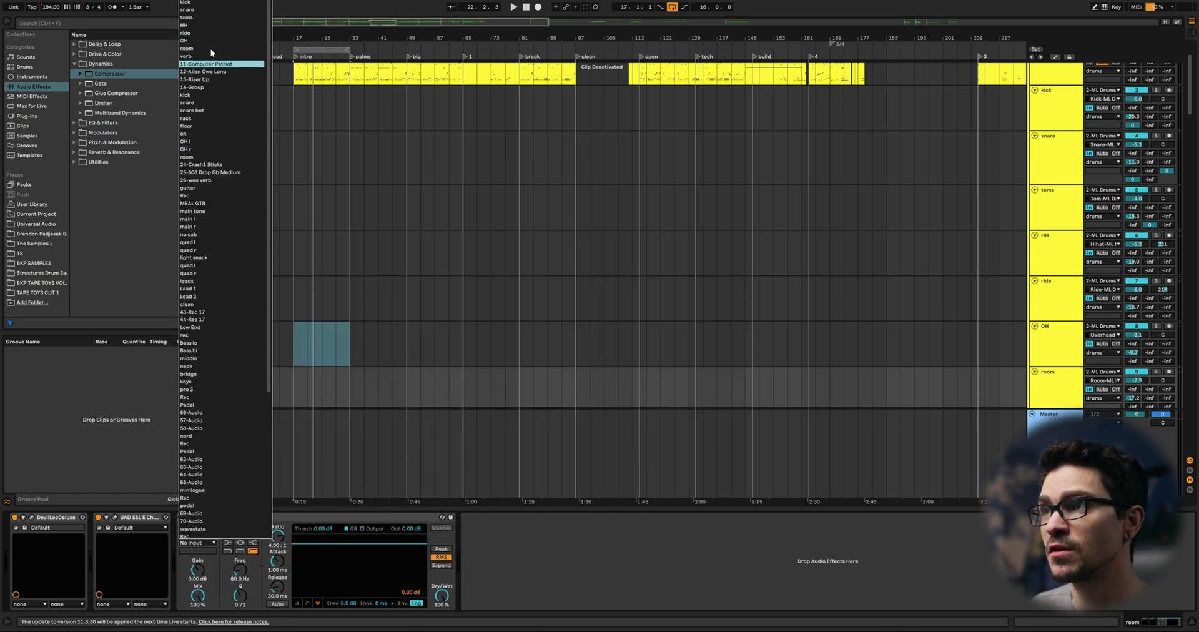
click(584, 266)
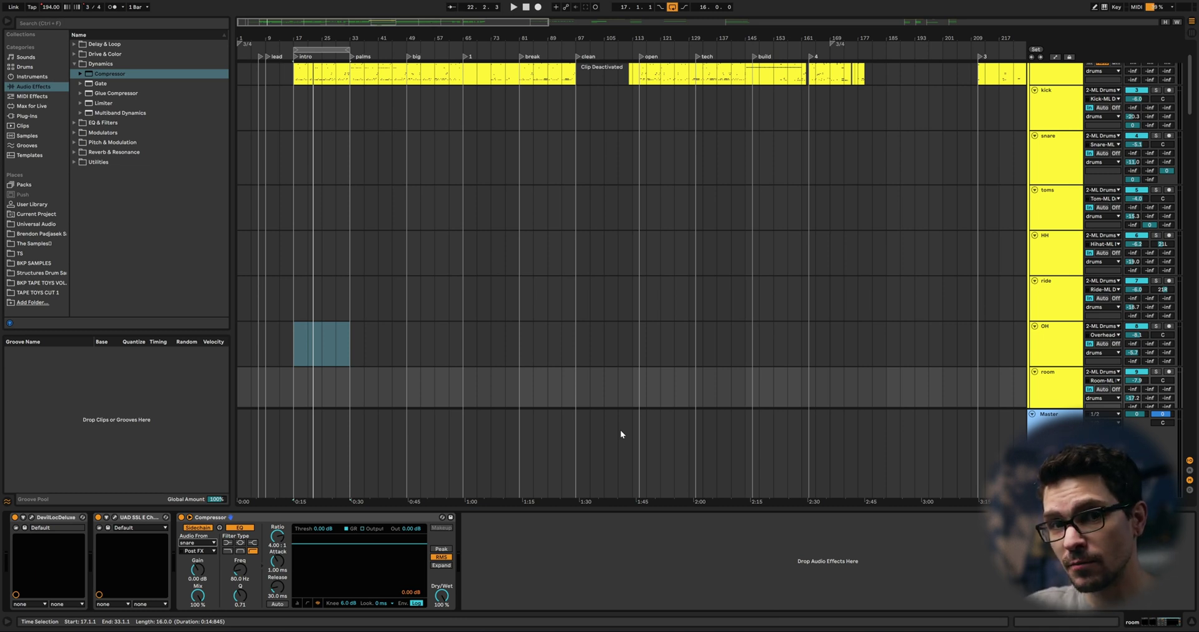
Shorten the room Compressor's attack to 1.39 ms while listening to the intro loop
key(space)
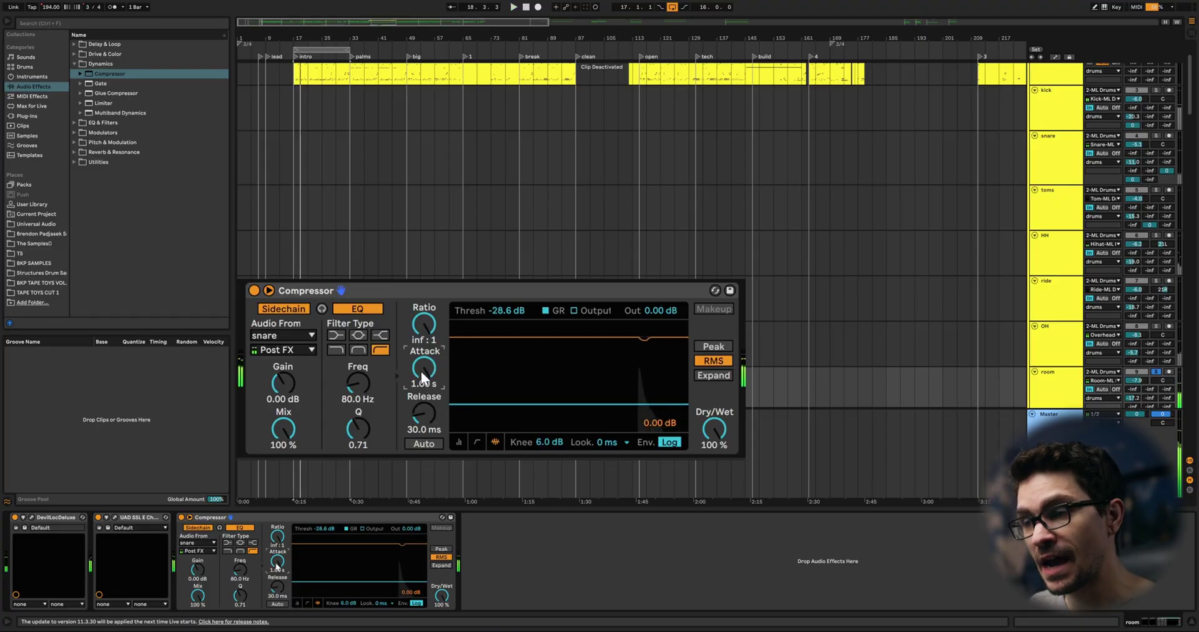
drag(421, 371, 421, 415)
key(space)
drag(421, 416, 421, 450)
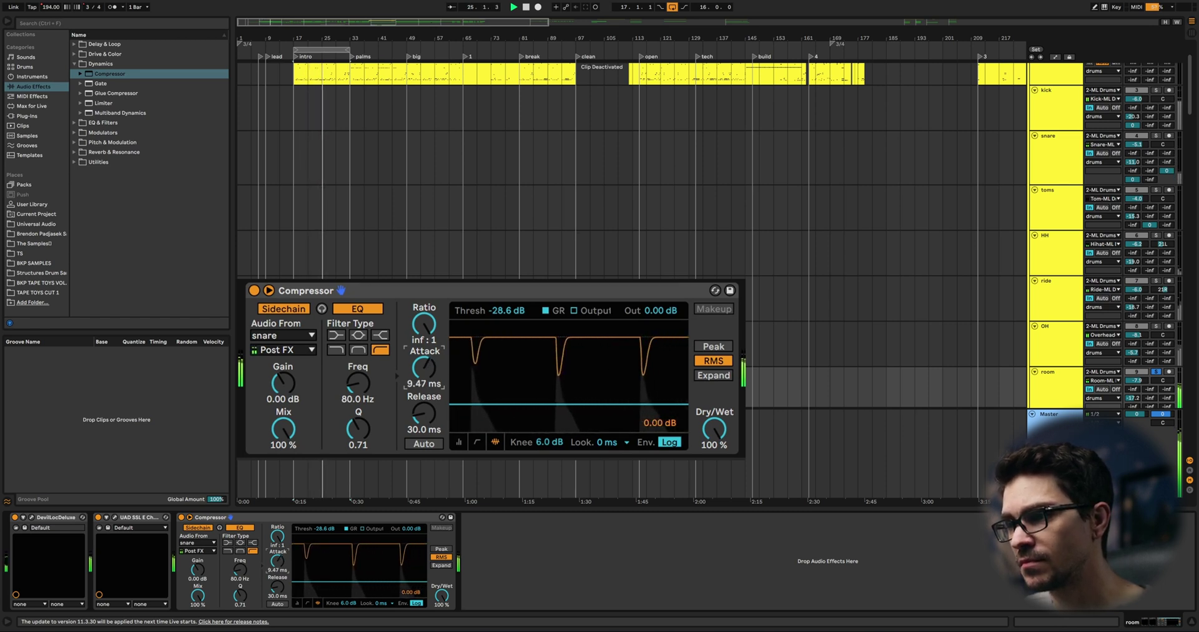
drag(424, 368, 424, 376)
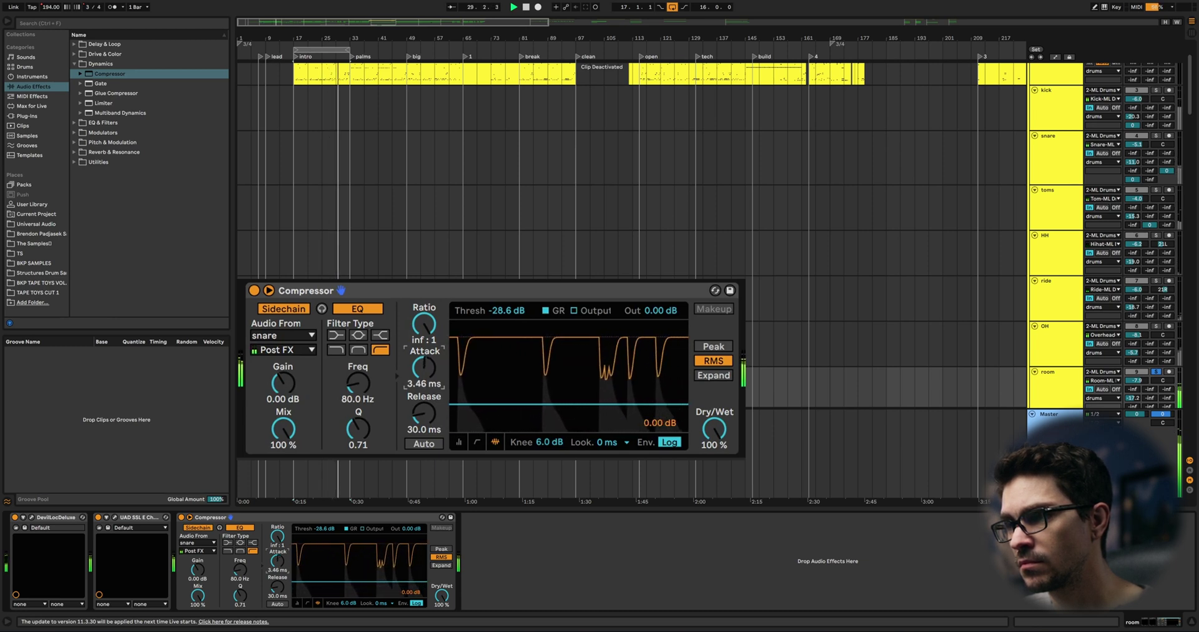
drag(424, 377, 425, 371)
drag(297, 563, 297, 566)
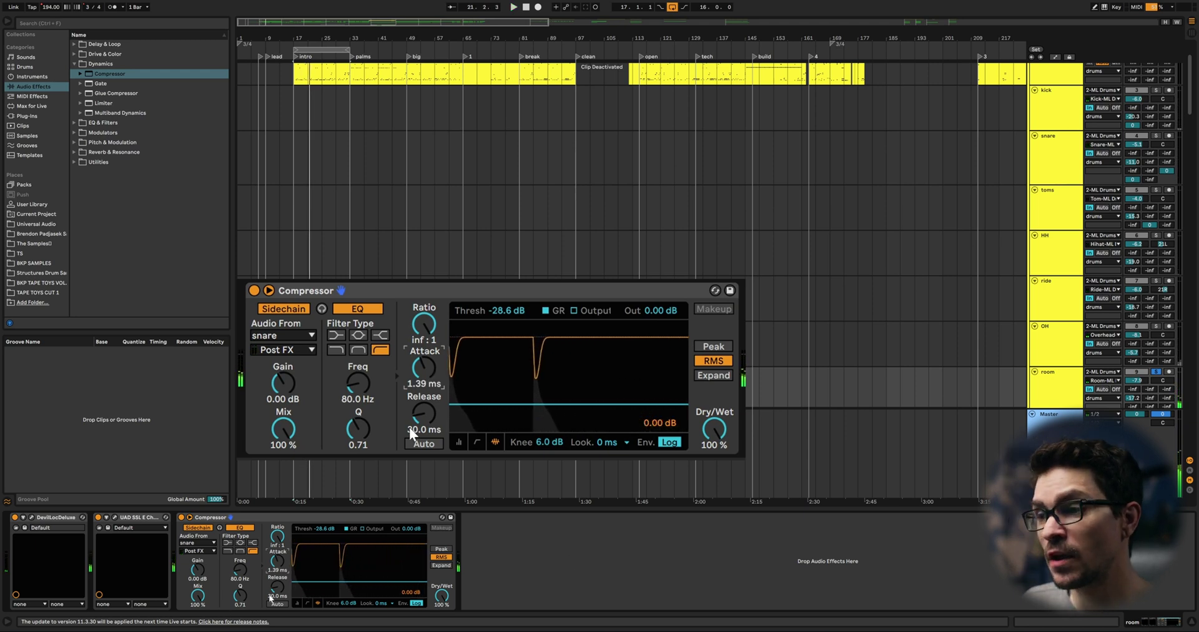
Adjust the room Compressor's release to 121 ms during playback and raise its threshold to -23.5 dB
key(space)
drag(426, 408, 426, 381)
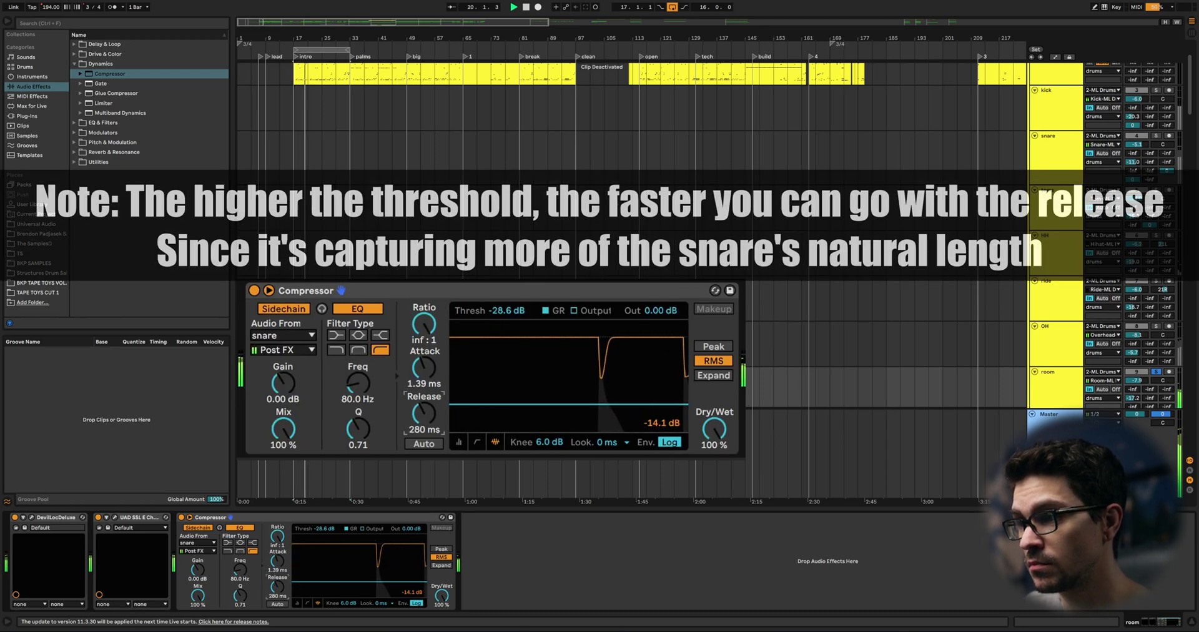
drag(426, 381, 426, 403)
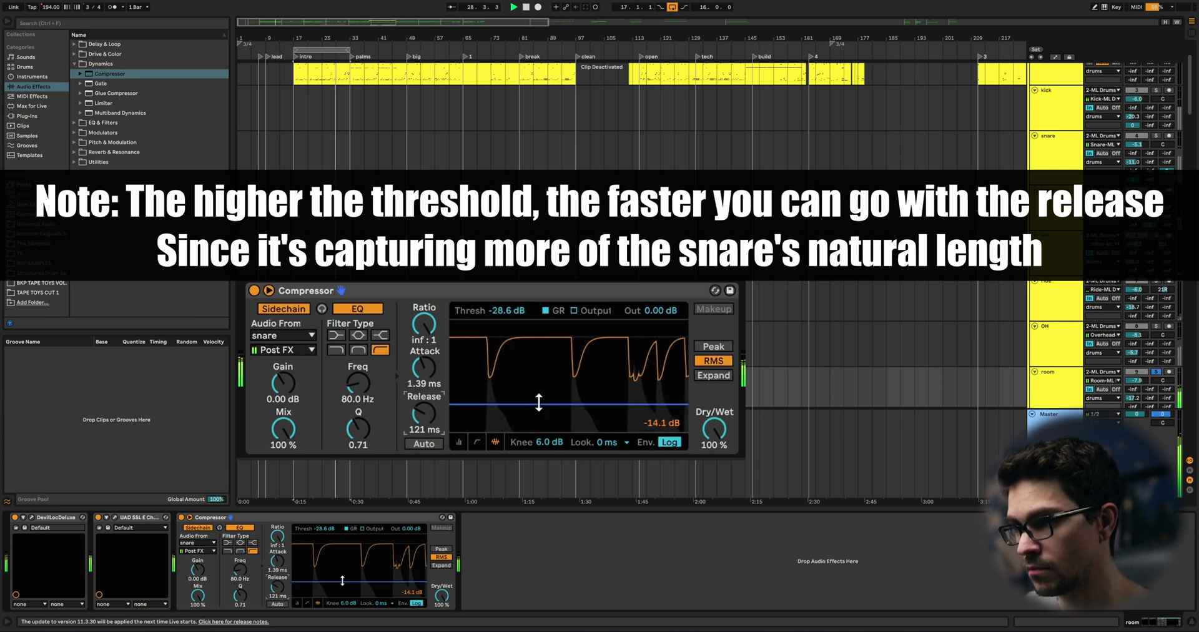
drag(539, 402, 539, 393)
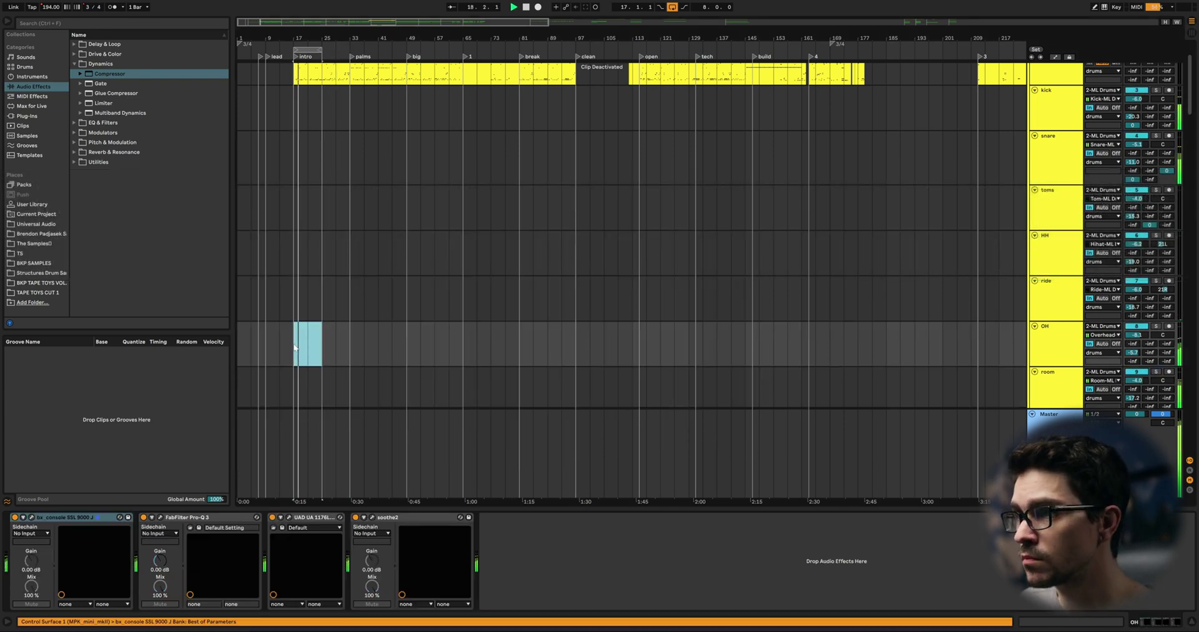
Move from the OH track to the room track and compare the looped drums with its Compressor off and on
click(349, 342)
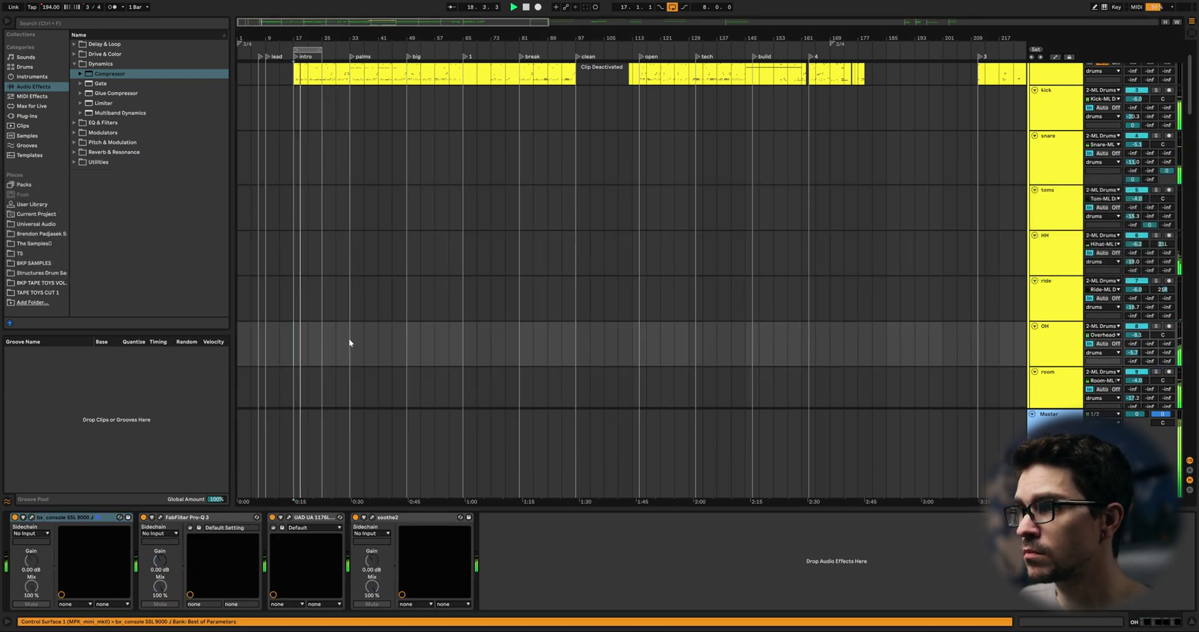
key(Down)
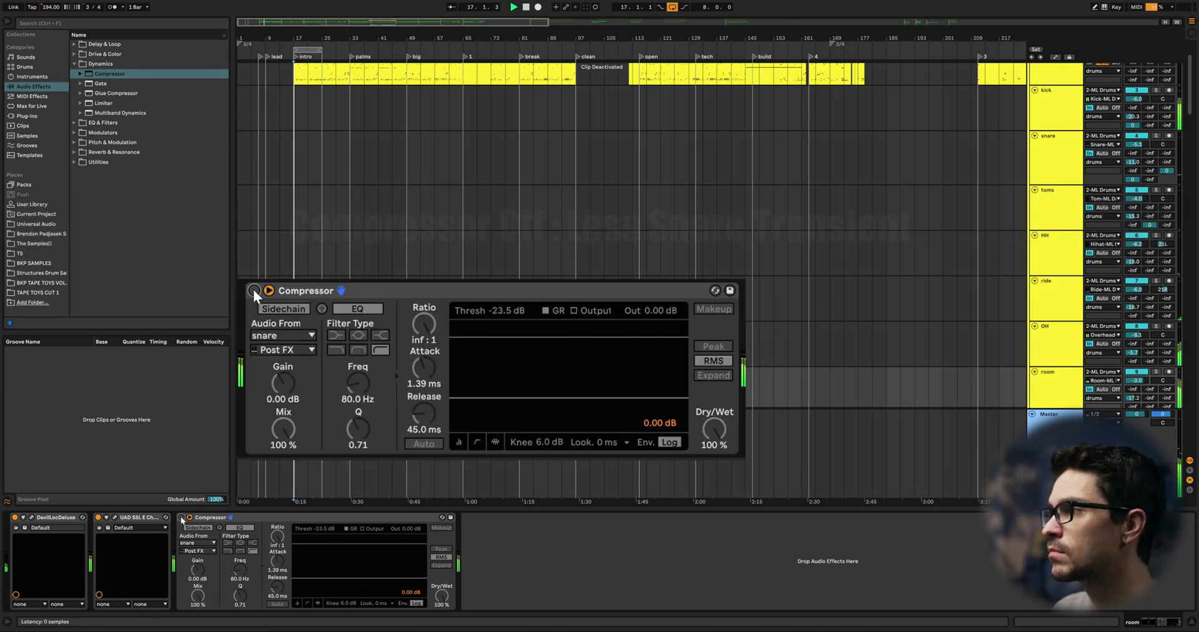
click(181, 517)
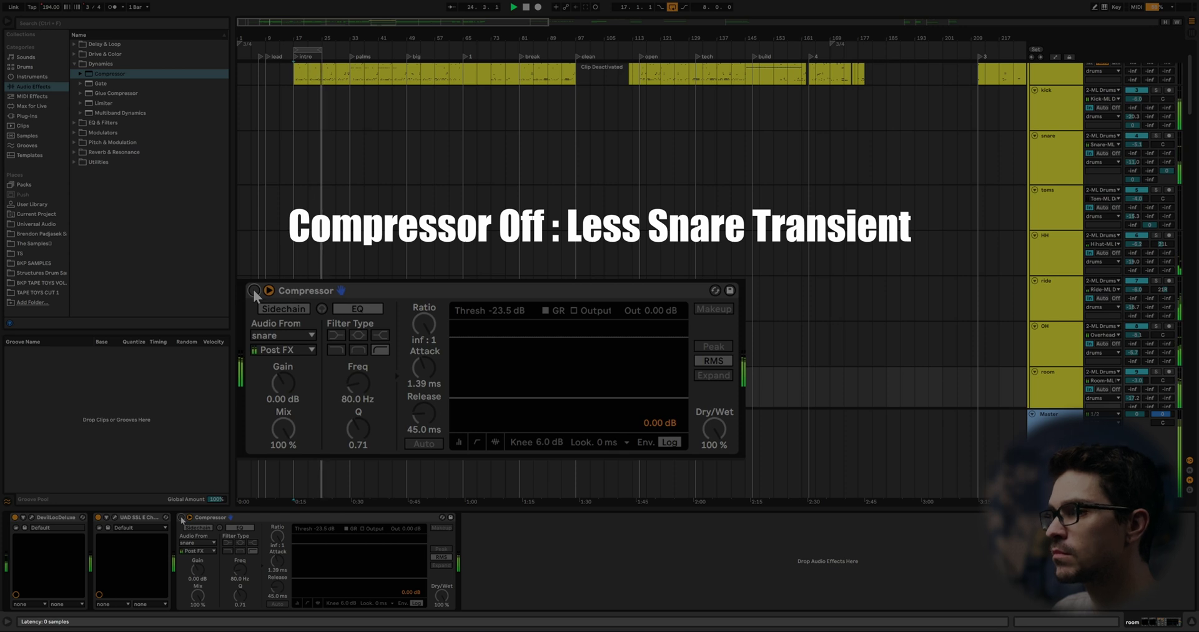
click(253, 291)
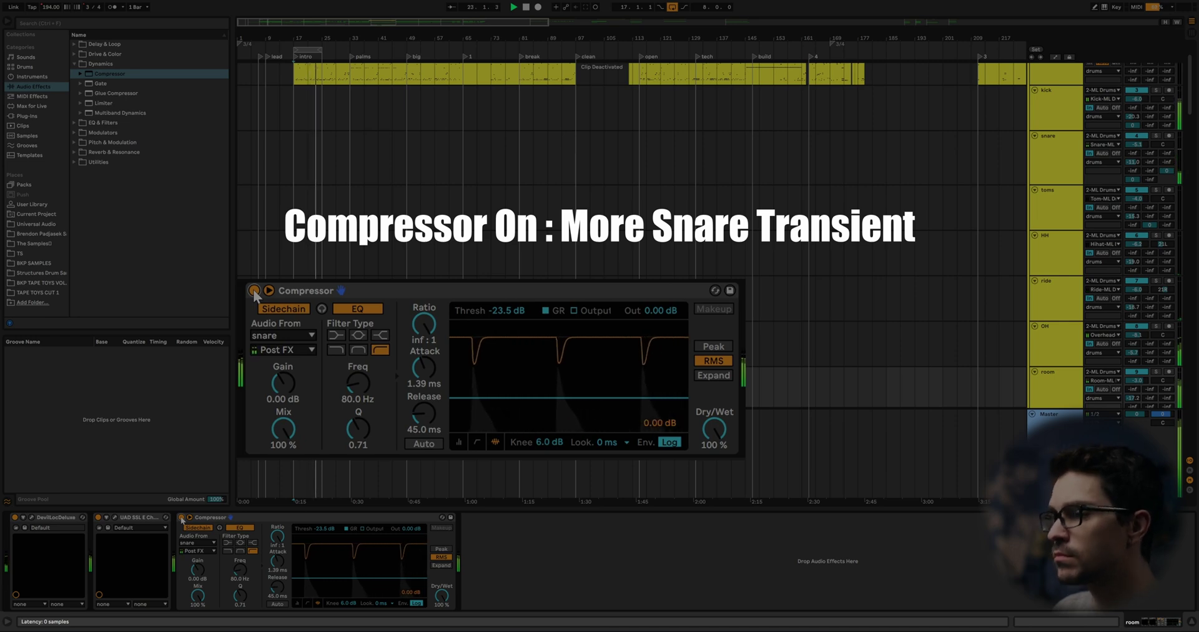
key(space)
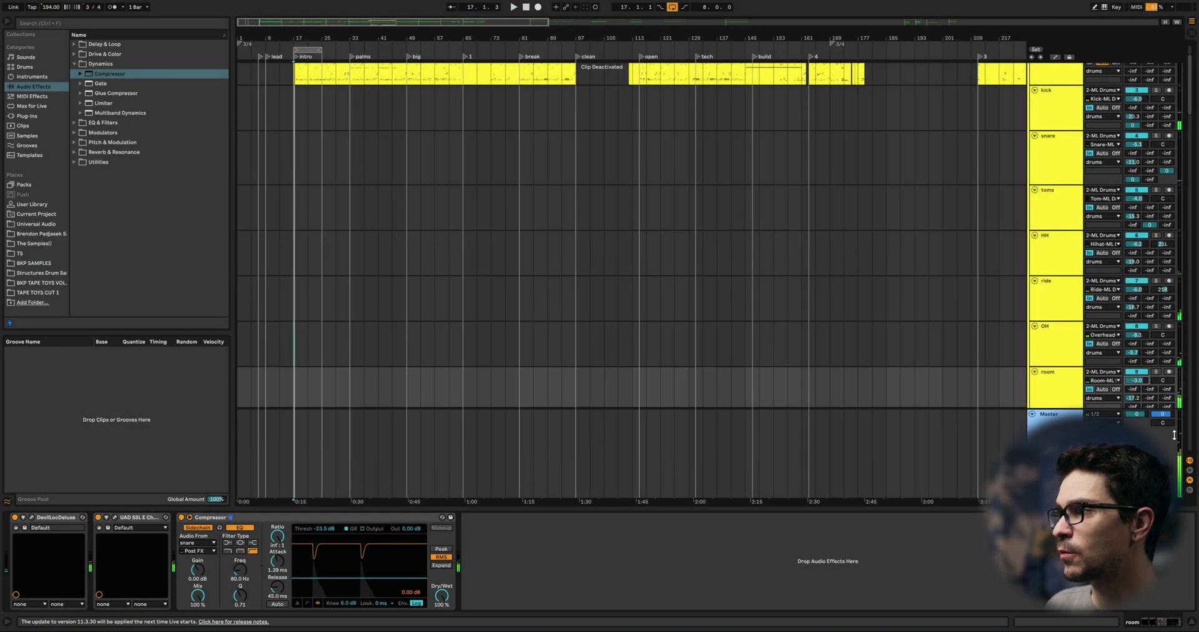
Replay the intro loop and compare the snare transient once more by bypassing and re-enabling the room Compressor
key(space)
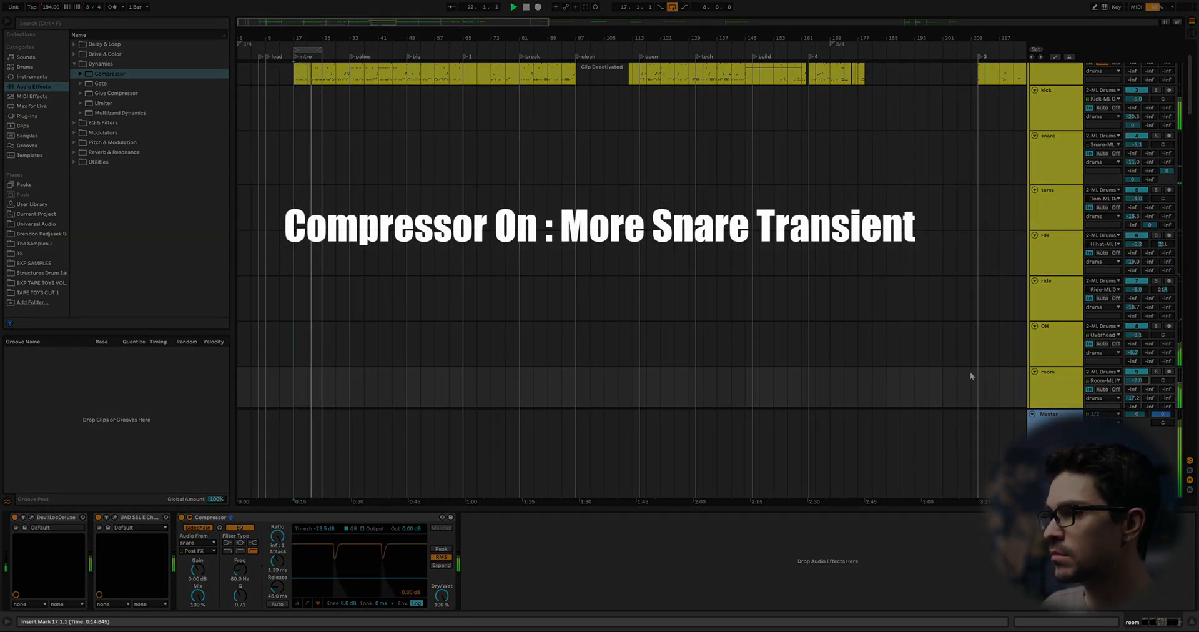
click(181, 517)
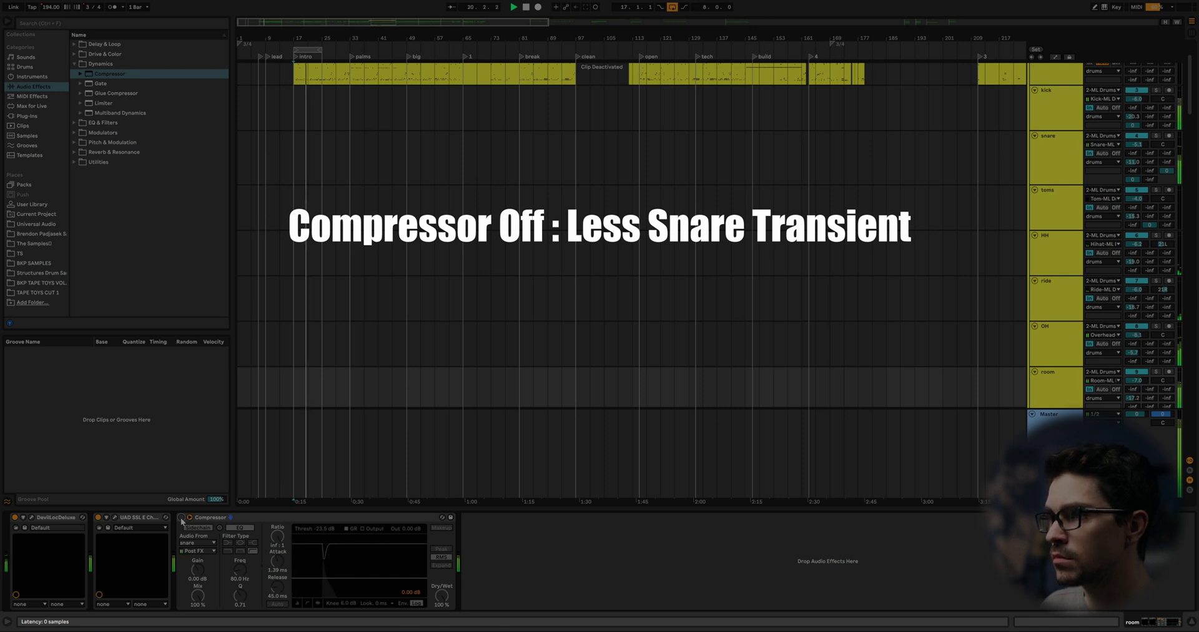
click(181, 517)
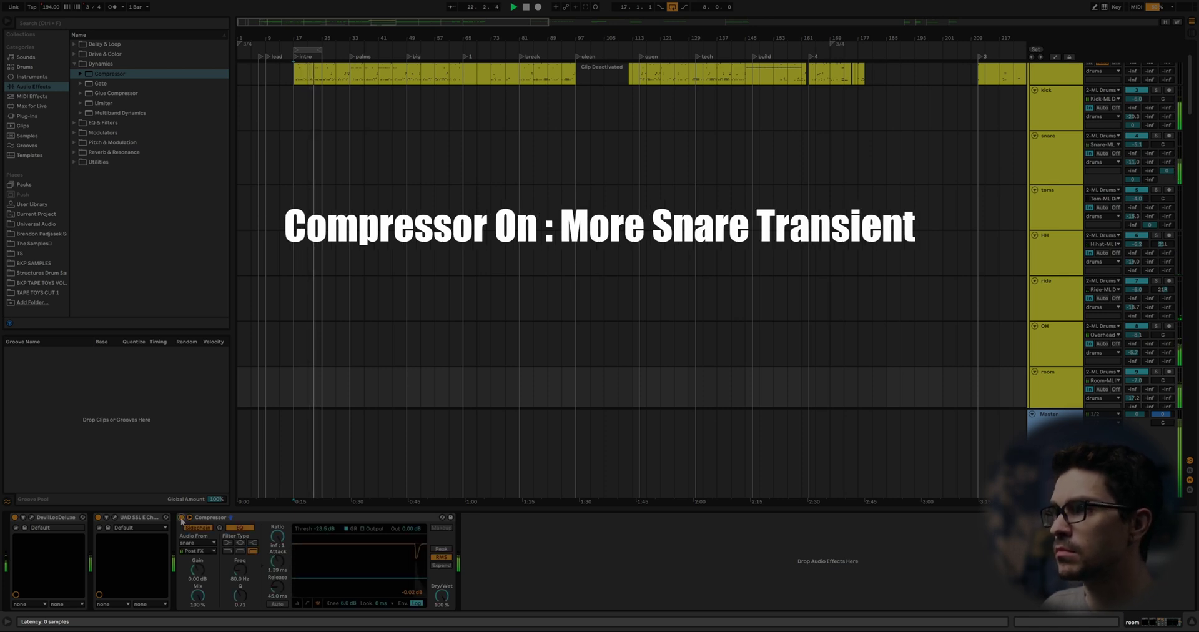